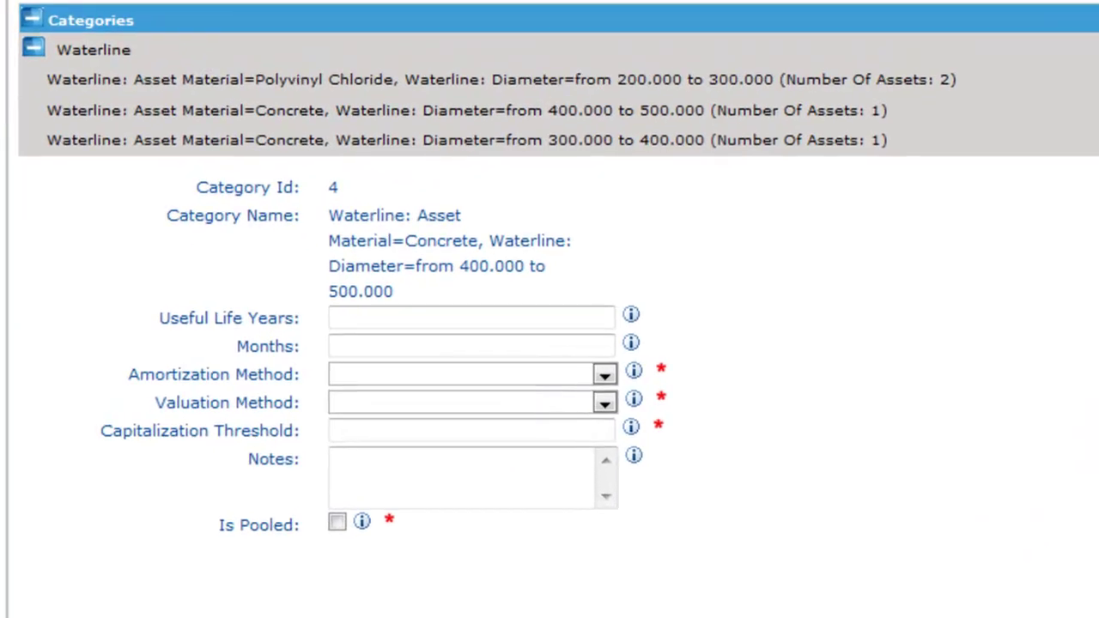
Set the useful life of the 400 to 500 Concrete waterline category to 75 years with Straight Line amortization
{"action": "left_click", "coordinate": [361, 317]}
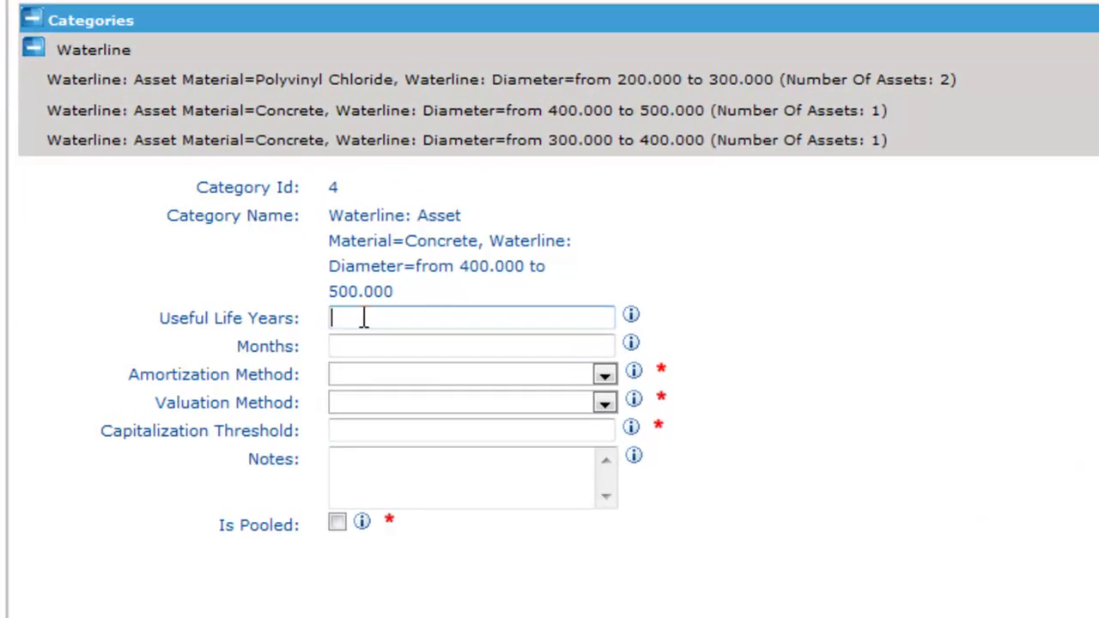
{"action": "type", "text": "75"}
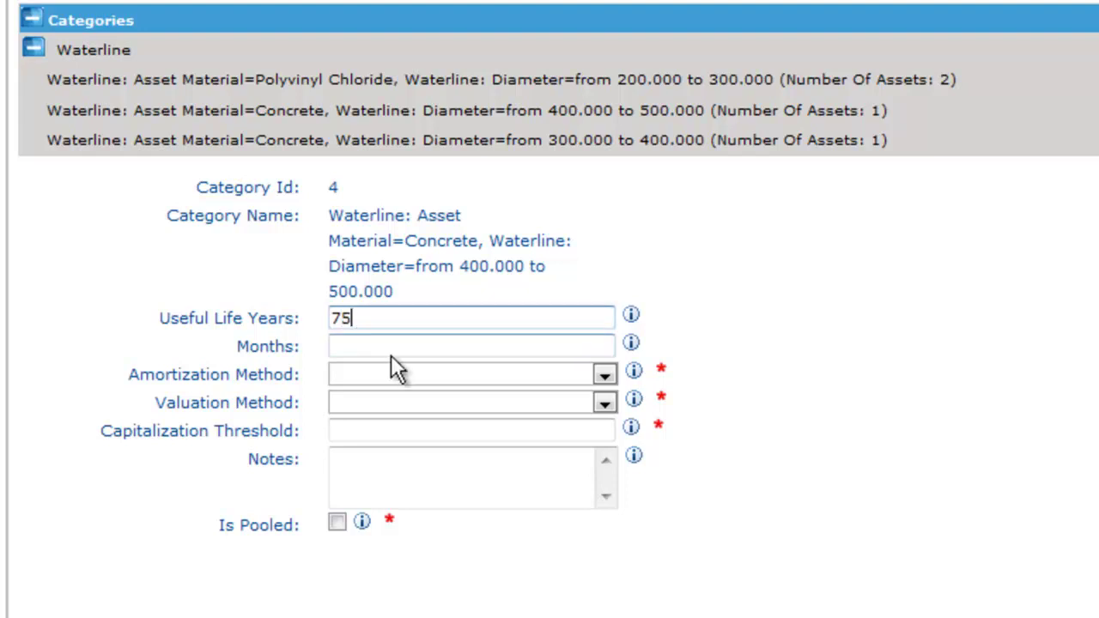
{"action": "left_click", "coordinate": [605, 375]}
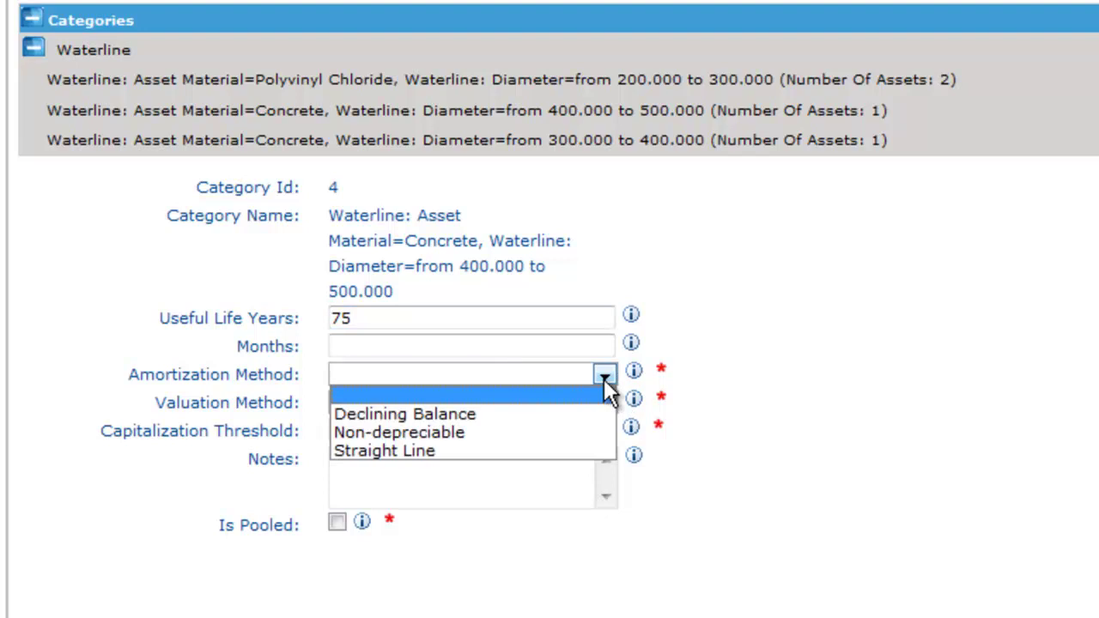
{"action": "left_click", "coordinate": [558, 453]}
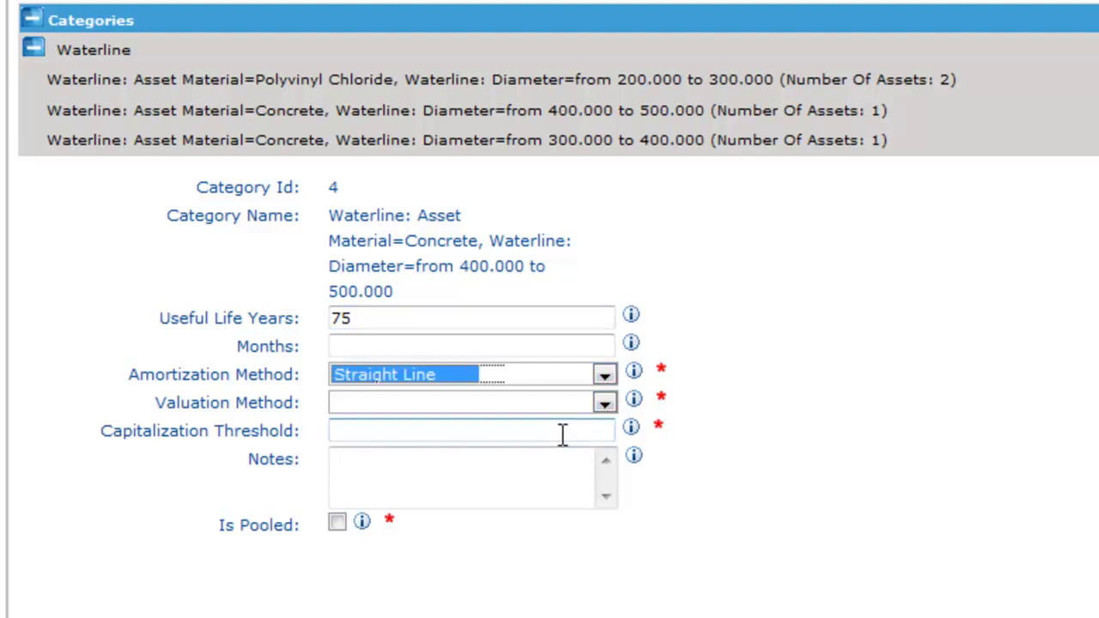
Set the category's valuation method to Appraised Cost, cost index to Consumer Price Index (ON) and capitalization threshold to 10000, and save it
{"action": "left_click", "coordinate": [601, 402]}
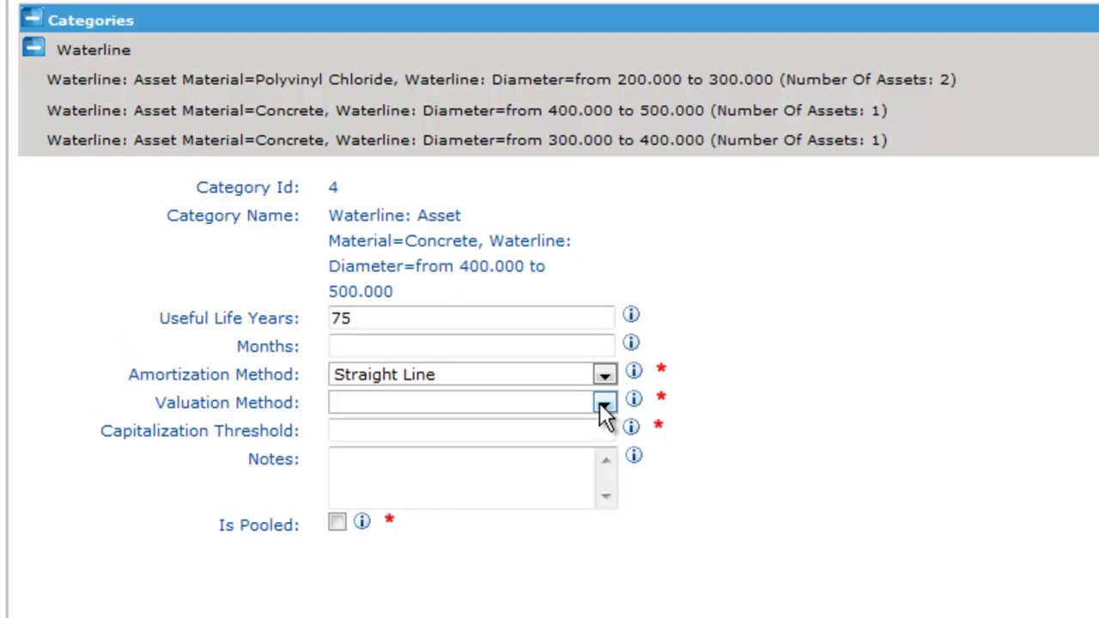
{"action": "left_click", "coordinate": [578, 443]}
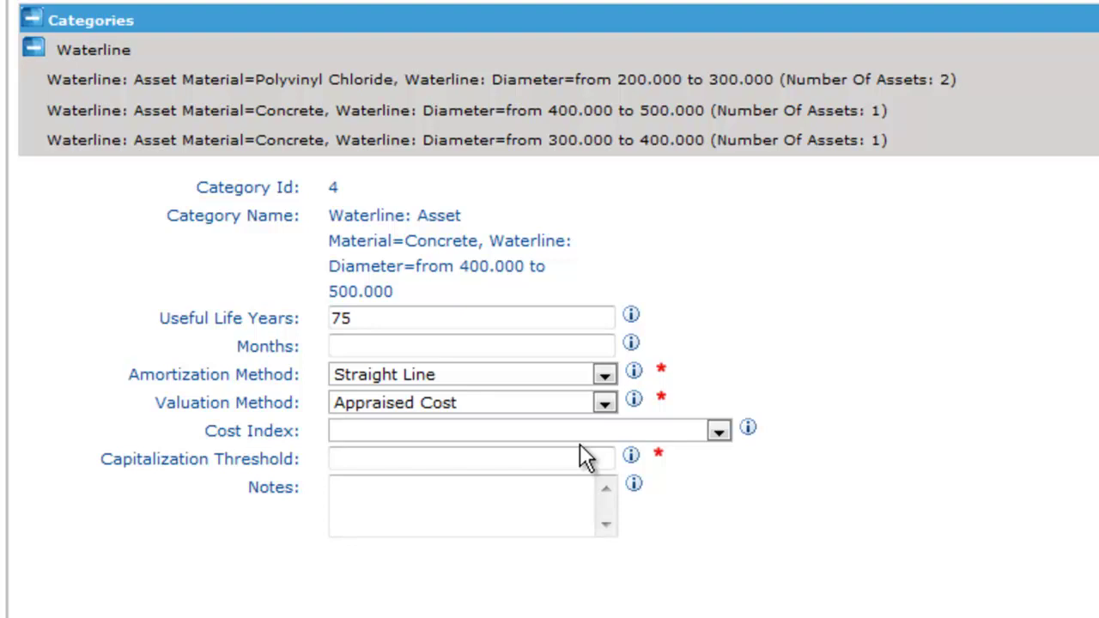
{"action": "left_click", "coordinate": [718, 432]}
{"action": "left_click", "coordinate": [696, 471]}
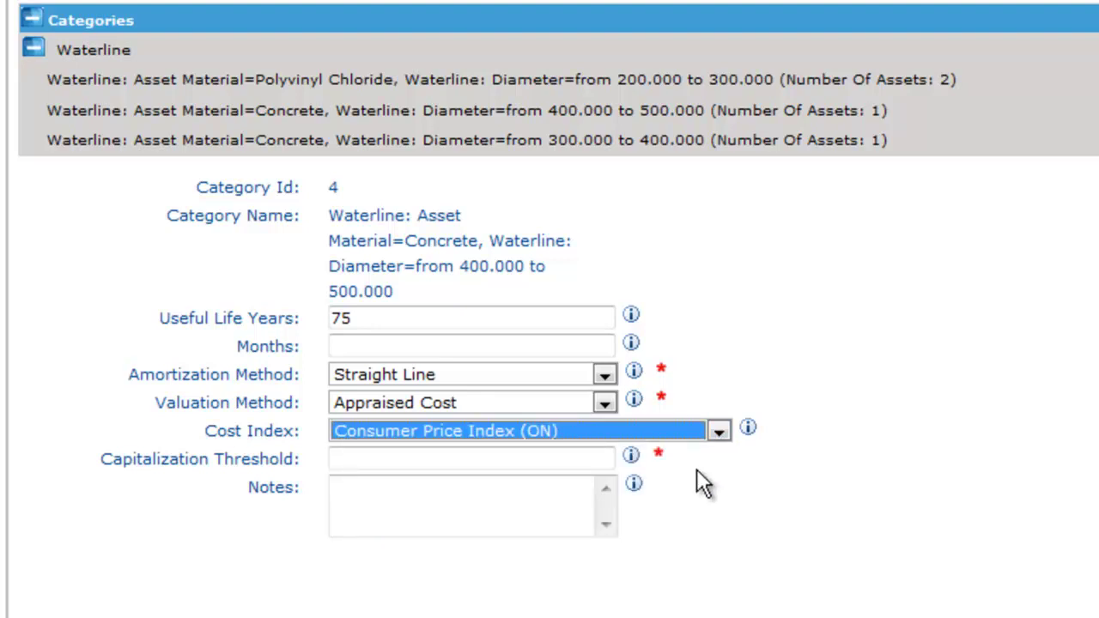
{"action": "left_click", "coordinate": [555, 461]}
{"action": "type", "text": "10000"}
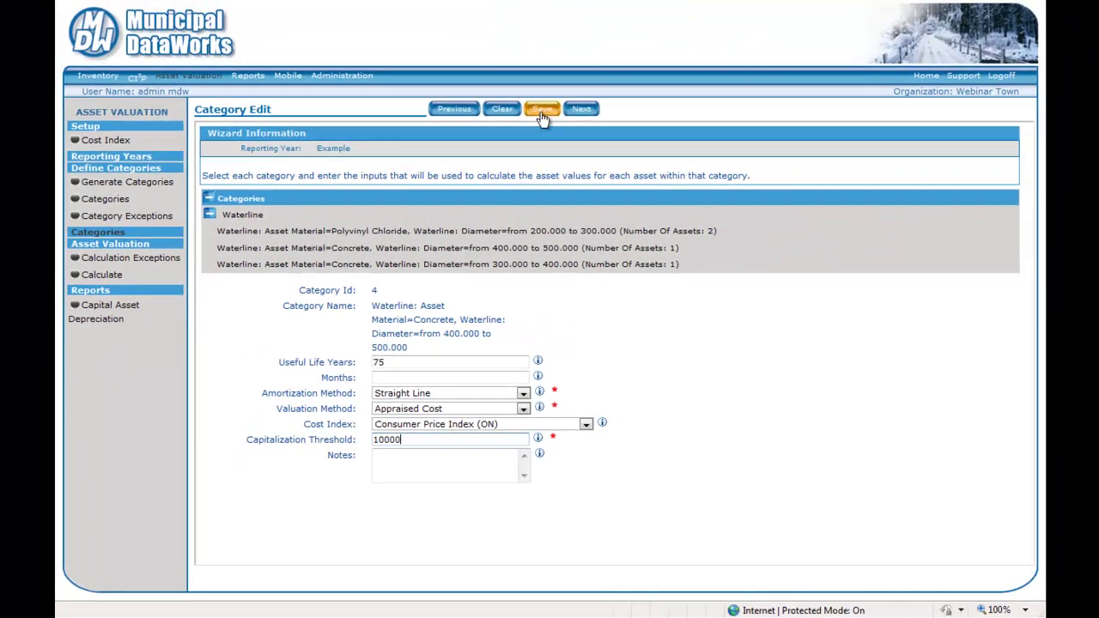
{"action": "left_click", "coordinate": [543, 113]}
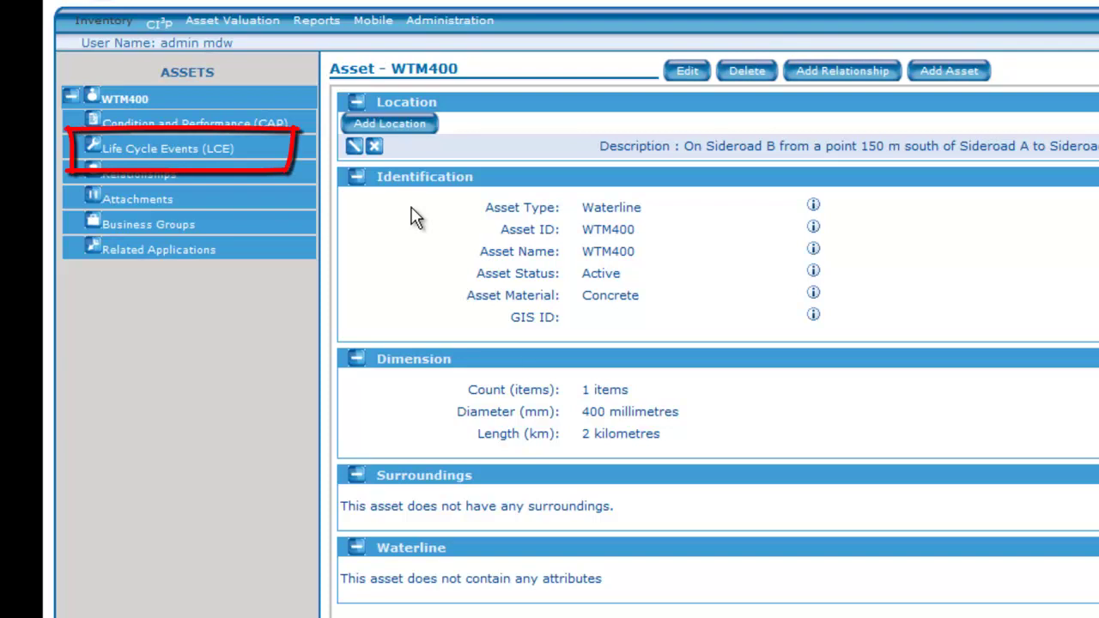
Add and save an Appraised Value lifecycle event dated July 1, 2010 for waterline asset WTM400
{"action": "left_click", "coordinate": [197, 150]}
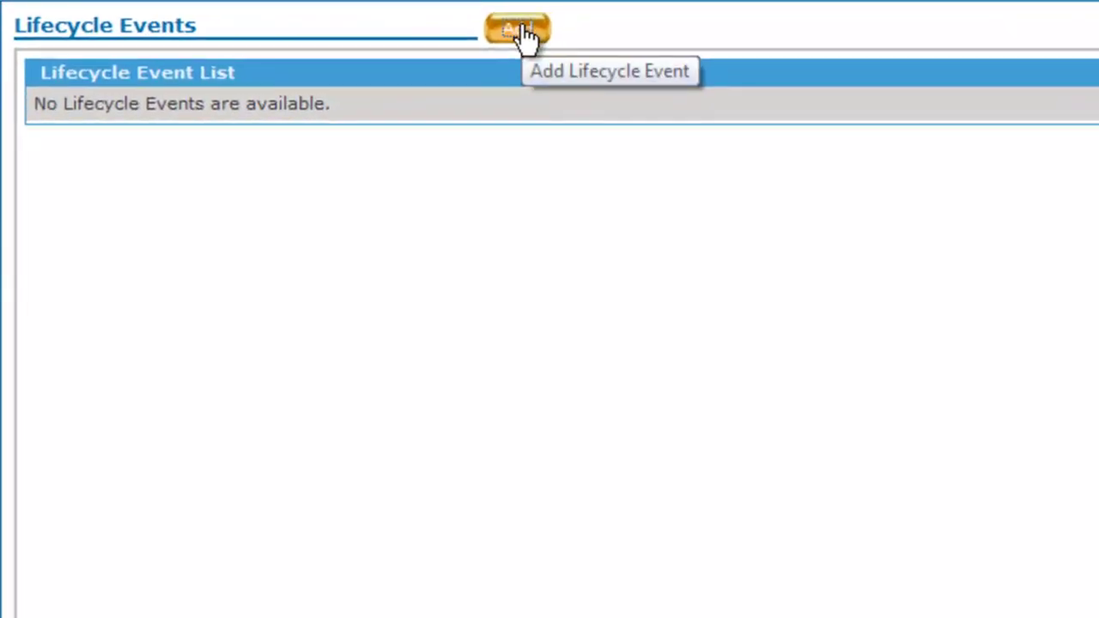
{"action": "left_click", "coordinate": [522, 28]}
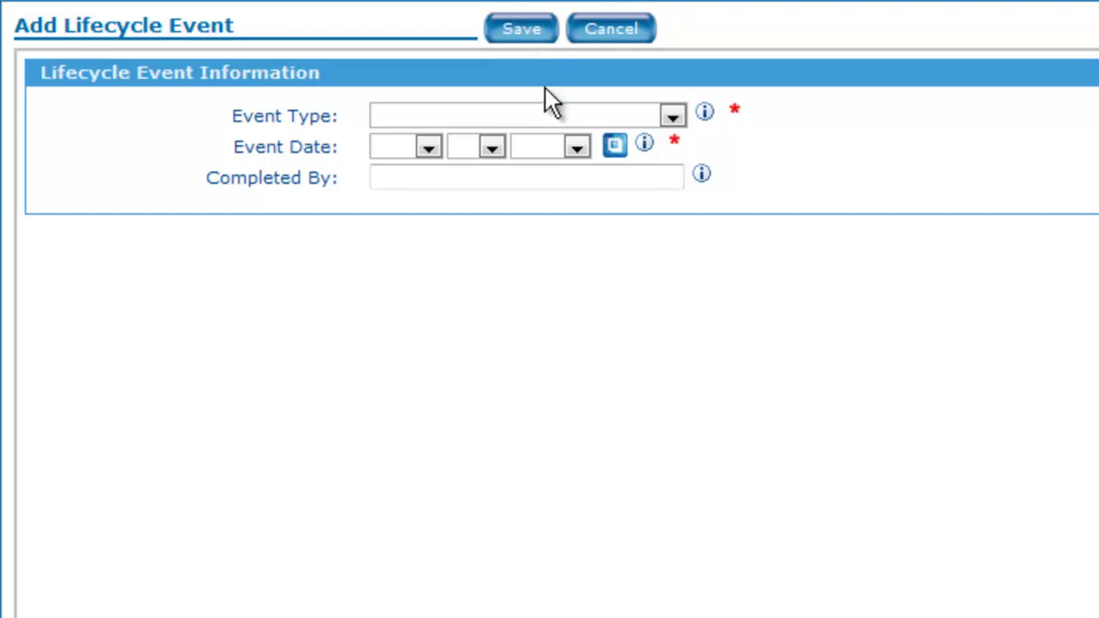
{"action": "left_click", "coordinate": [673, 116]}
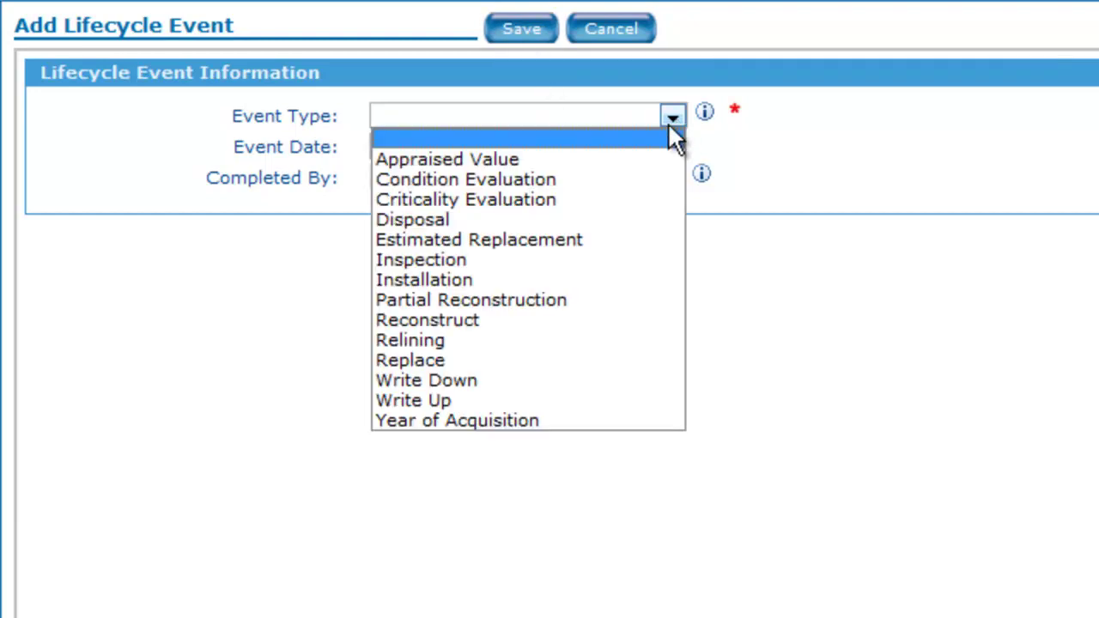
{"action": "left_click", "coordinate": [614, 154]}
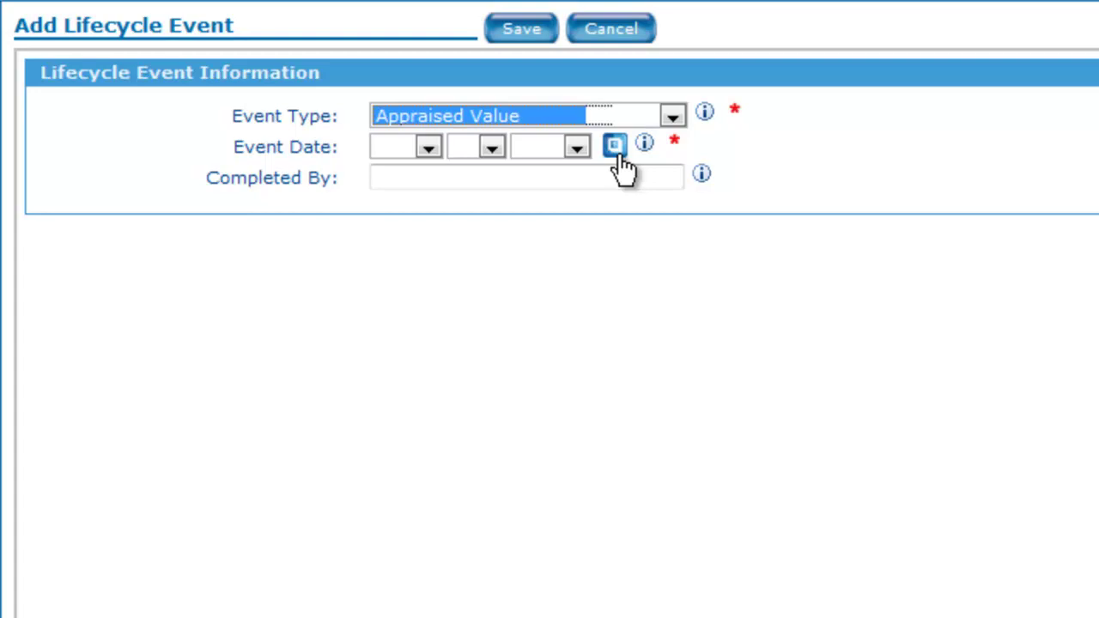
{"action": "left_click", "coordinate": [615, 151]}
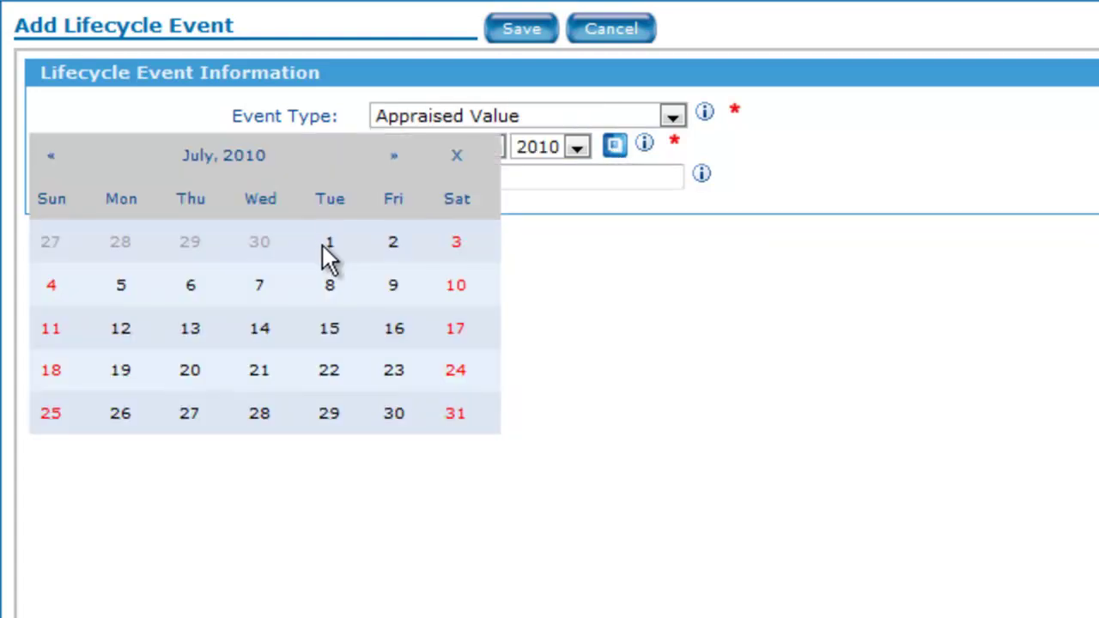
{"action": "left_click", "coordinate": [334, 245]}
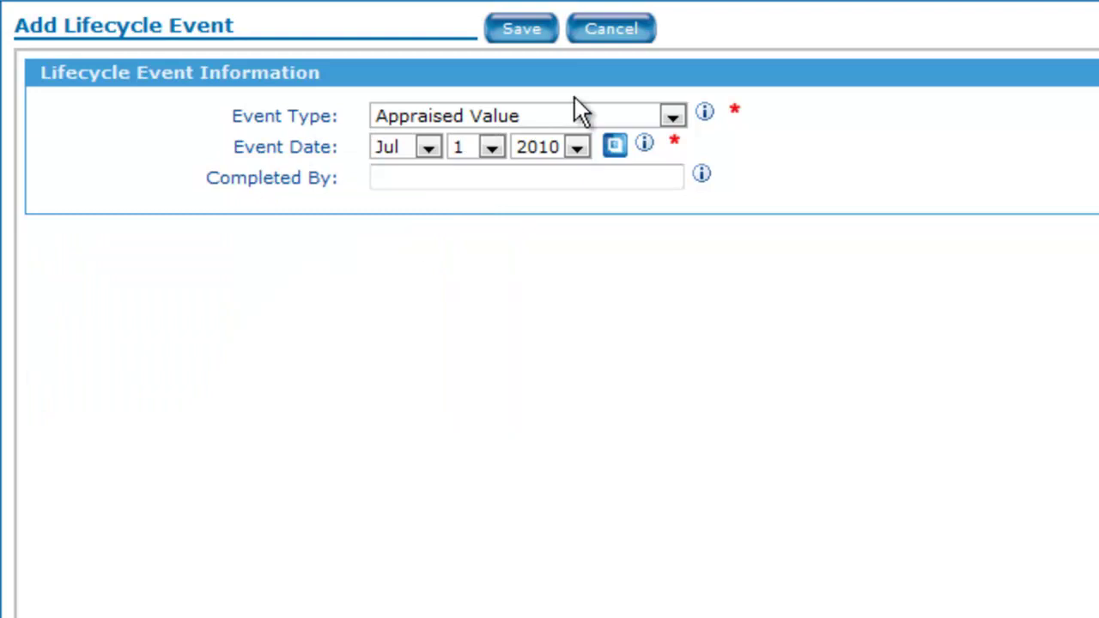
{"action": "left_click", "coordinate": [531, 26]}
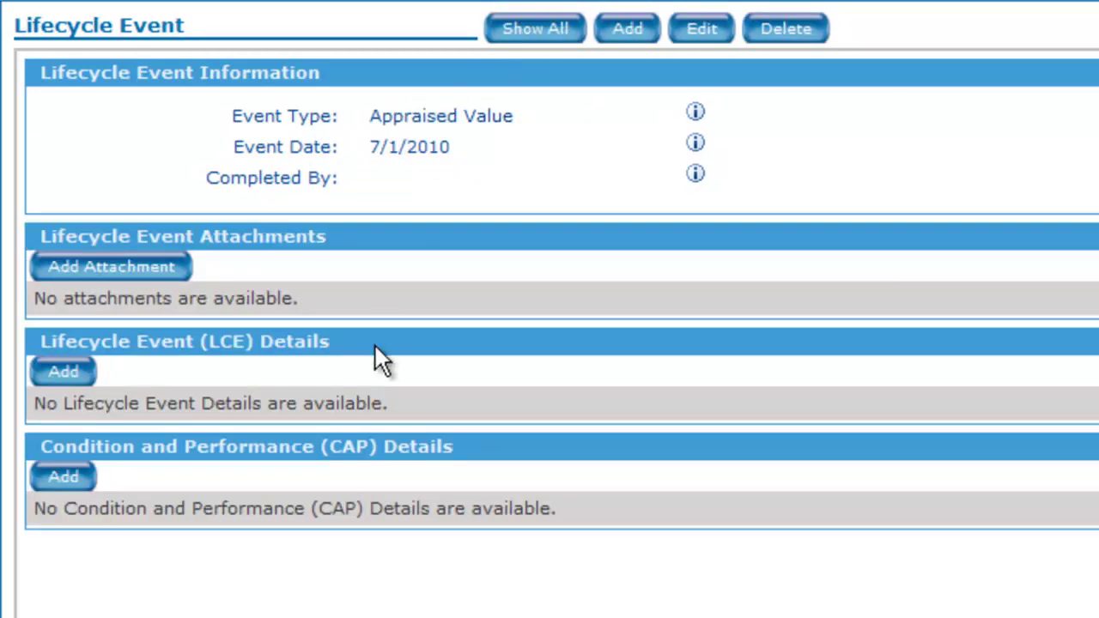
Add a lifecycle event detail of category Cost and type Total Cost with a cost of 1000000, and save it
{"action": "left_click", "coordinate": [72, 383]}
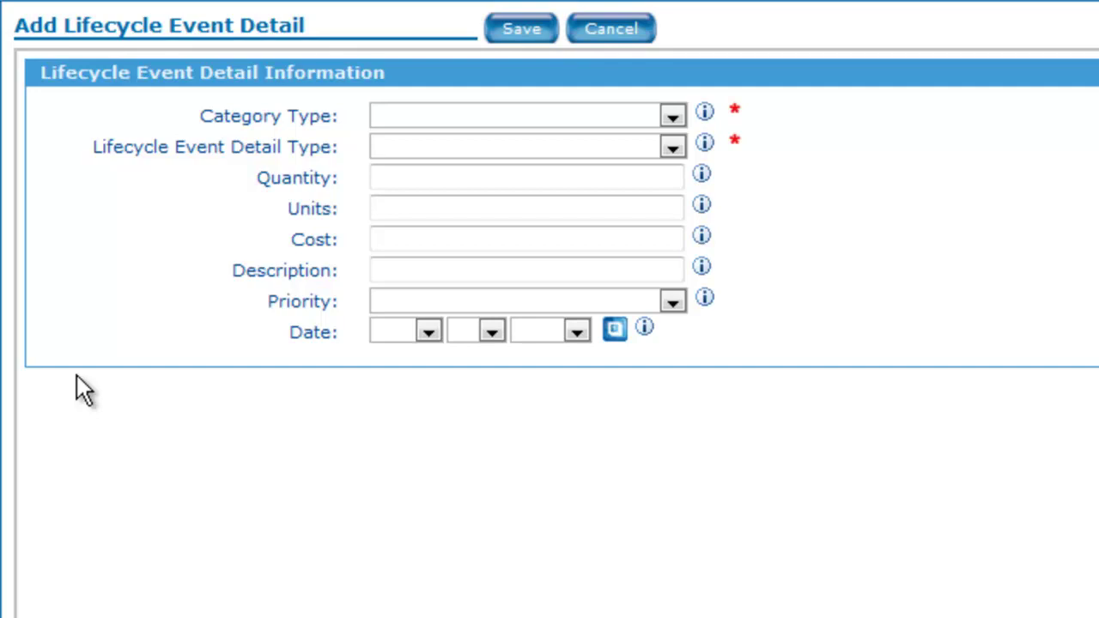
{"action": "left_click", "coordinate": [668, 114]}
{"action": "left_click", "coordinate": [650, 160]}
{"action": "left_click", "coordinate": [675, 146]}
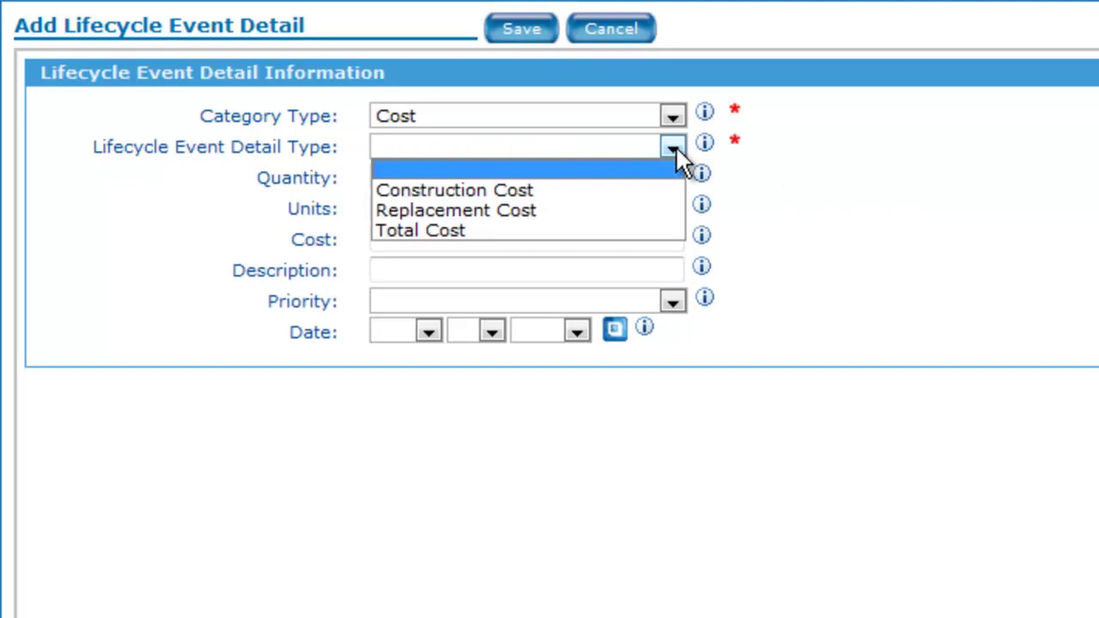
{"action": "left_click", "coordinate": [626, 228]}
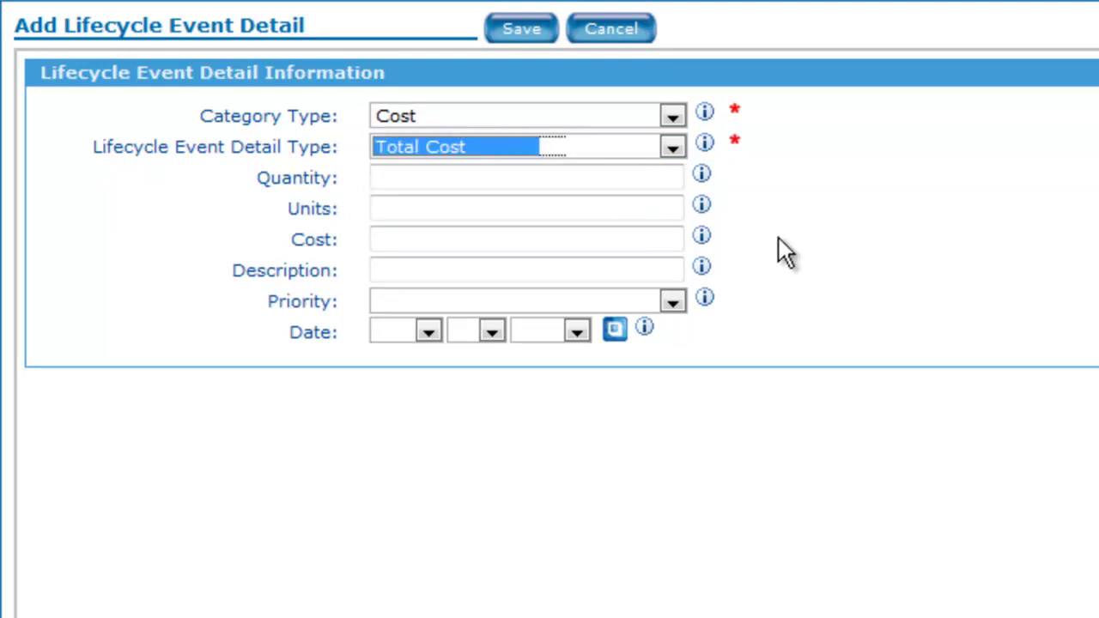
{"action": "left_click", "coordinate": [580, 240]}
{"action": "type", "text": "1000000"}
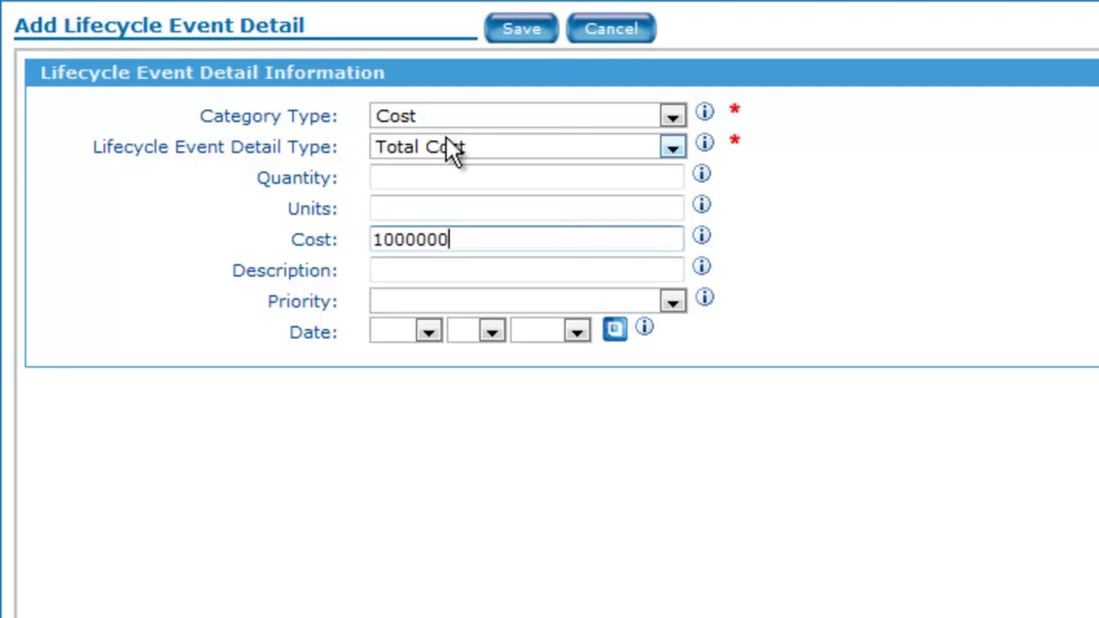
{"action": "left_click", "coordinate": [525, 30]}
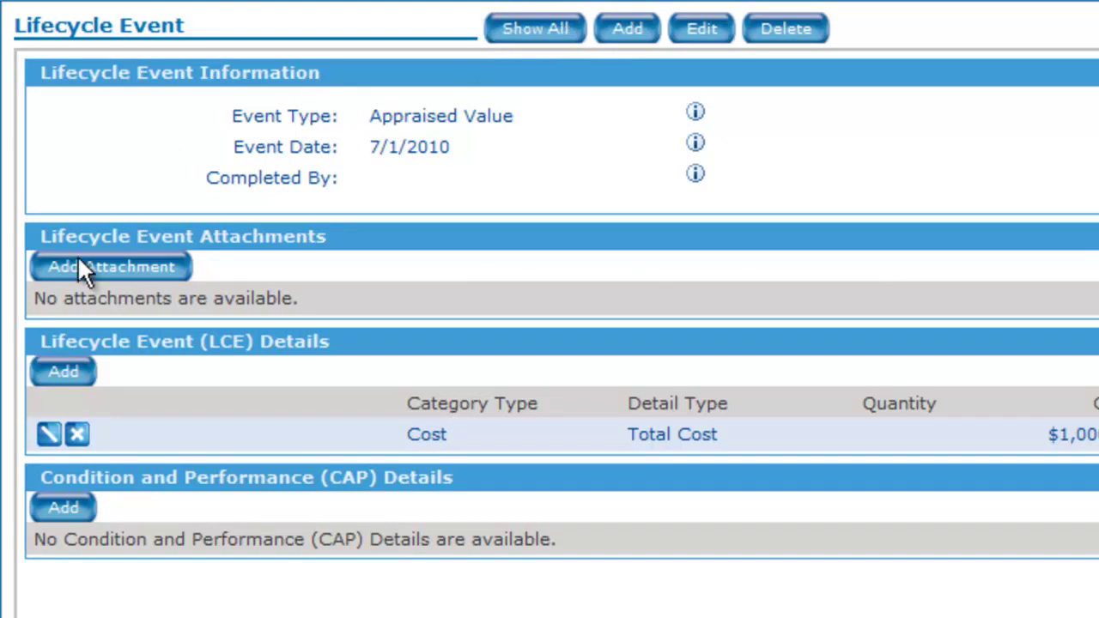
Start another lifecycle event detail with category Replacement and detail type Adjusted Replacement Date
{"action": "left_click", "coordinate": [49, 376]}
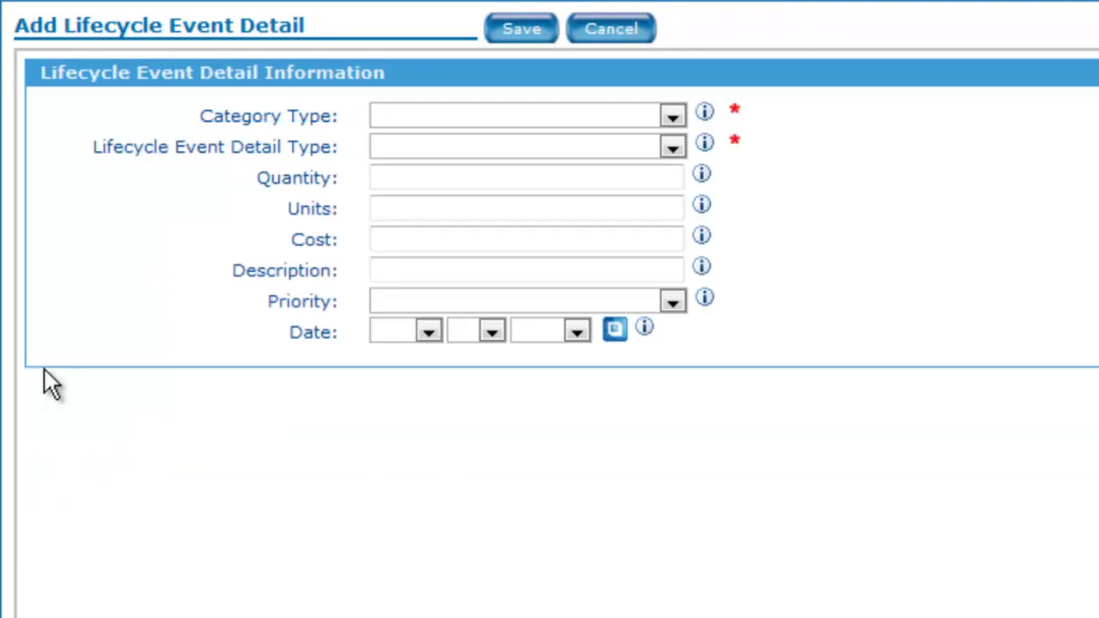
{"action": "left_click", "coordinate": [672, 116]}
{"action": "left_click", "coordinate": [631, 177]}
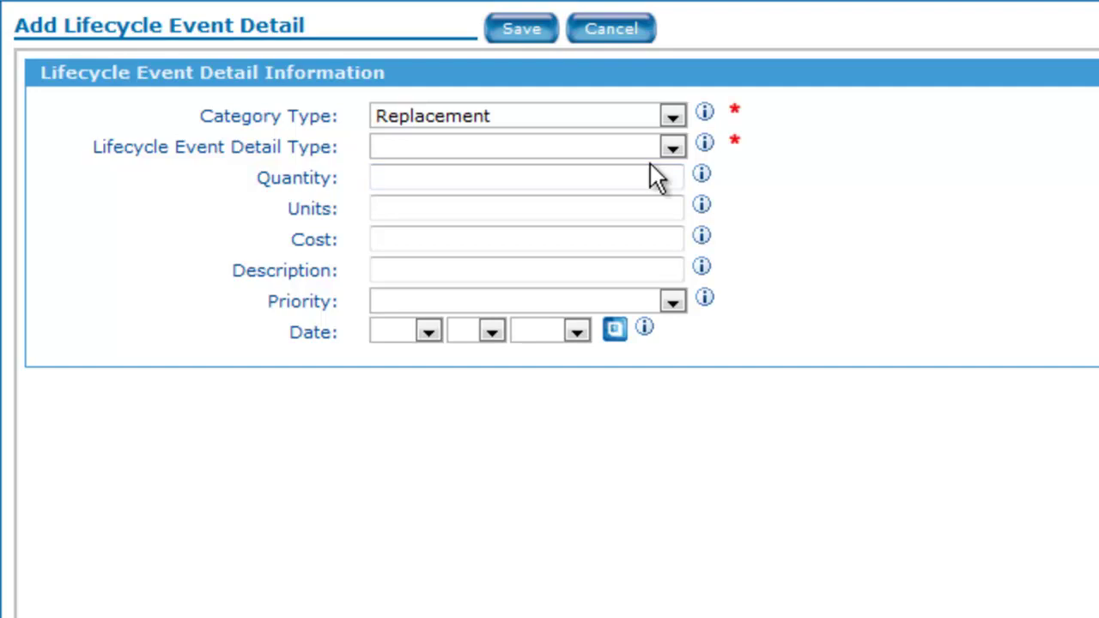
{"action": "left_click", "coordinate": [674, 152]}
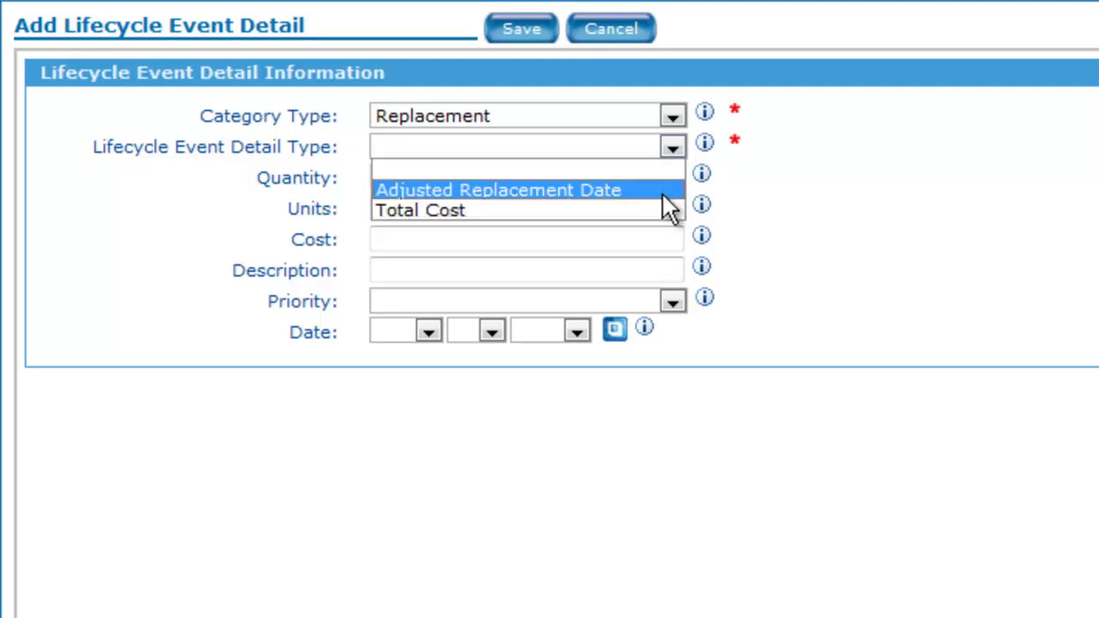
{"action": "left_click", "coordinate": [660, 183]}
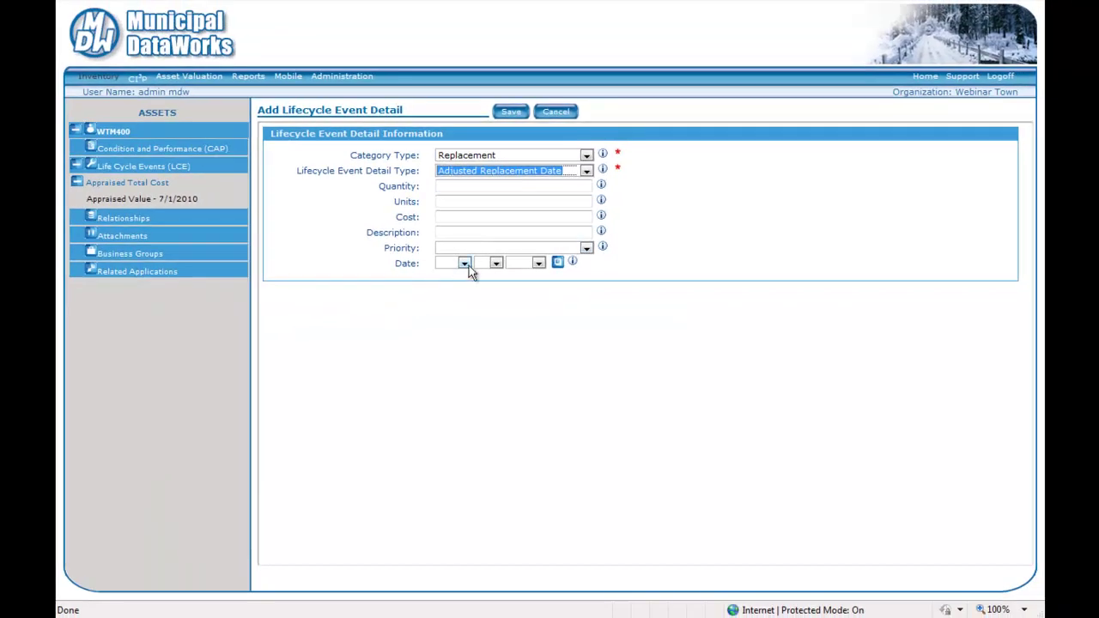
Set the replacement detail's date to December 31, 2035 and save the detail
{"action": "left_click", "coordinate": [466, 265]}
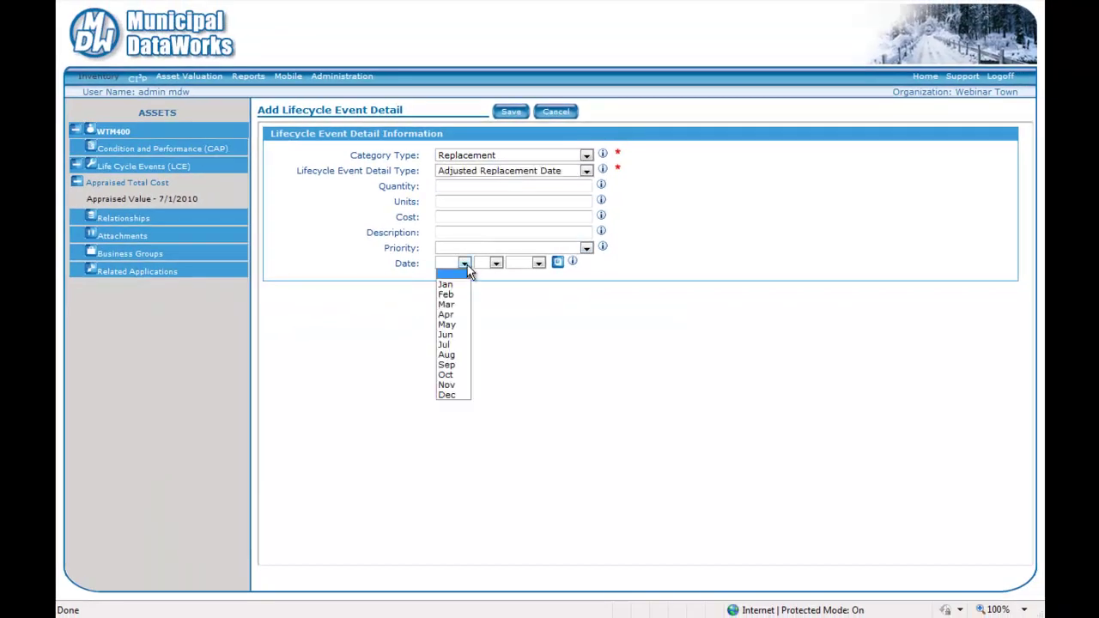
{"action": "left_click", "coordinate": [452, 396]}
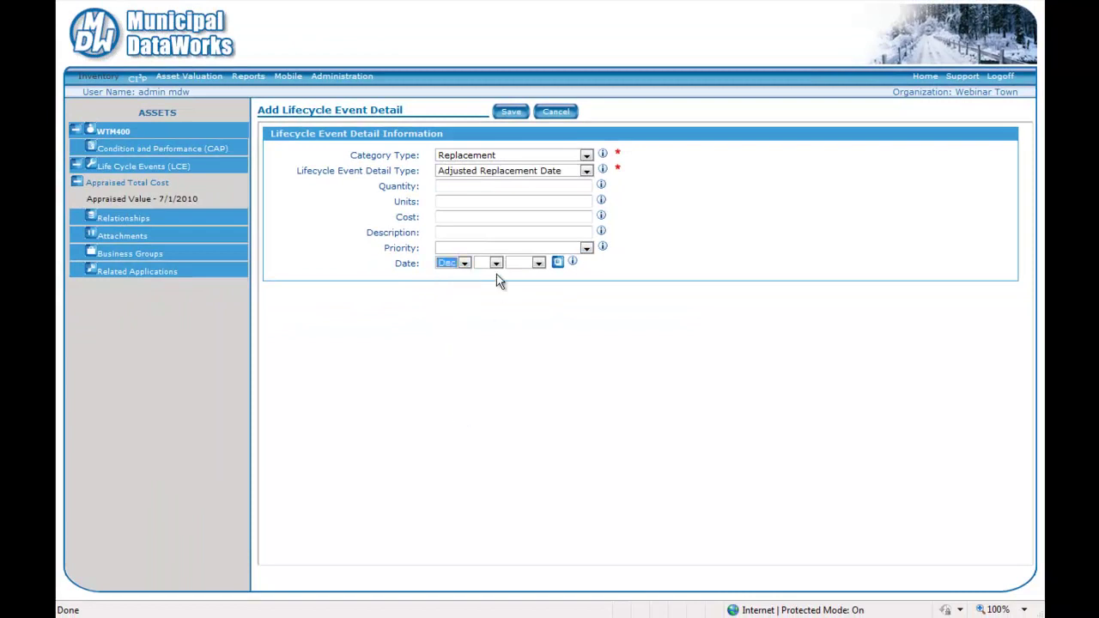
{"action": "left_click", "coordinate": [495, 264]}
{"action": "left_click_drag", "start_coordinate": [498, 293], "coordinate": [469, 507]}
{"action": "left_click", "coordinate": [481, 566]}
{"action": "left_click", "coordinate": [539, 262]}
{"action": "left_click_drag", "start_coordinate": [536, 304], "coordinate": [544, 355]}
{"action": "left_click", "coordinate": [518, 301]}
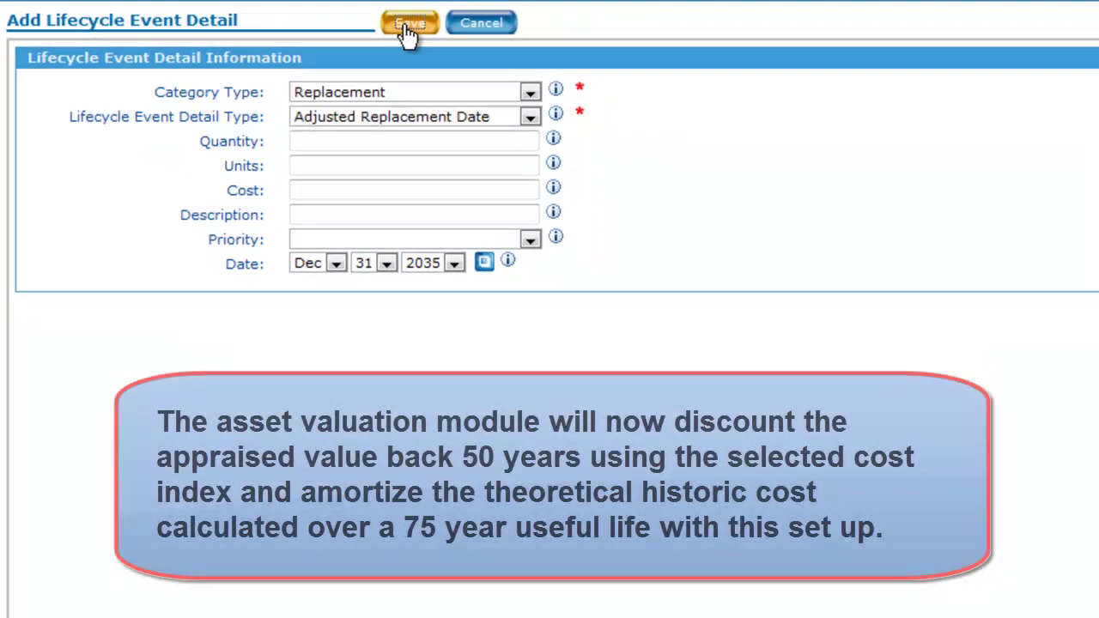
{"action": "left_click", "coordinate": [517, 39]}
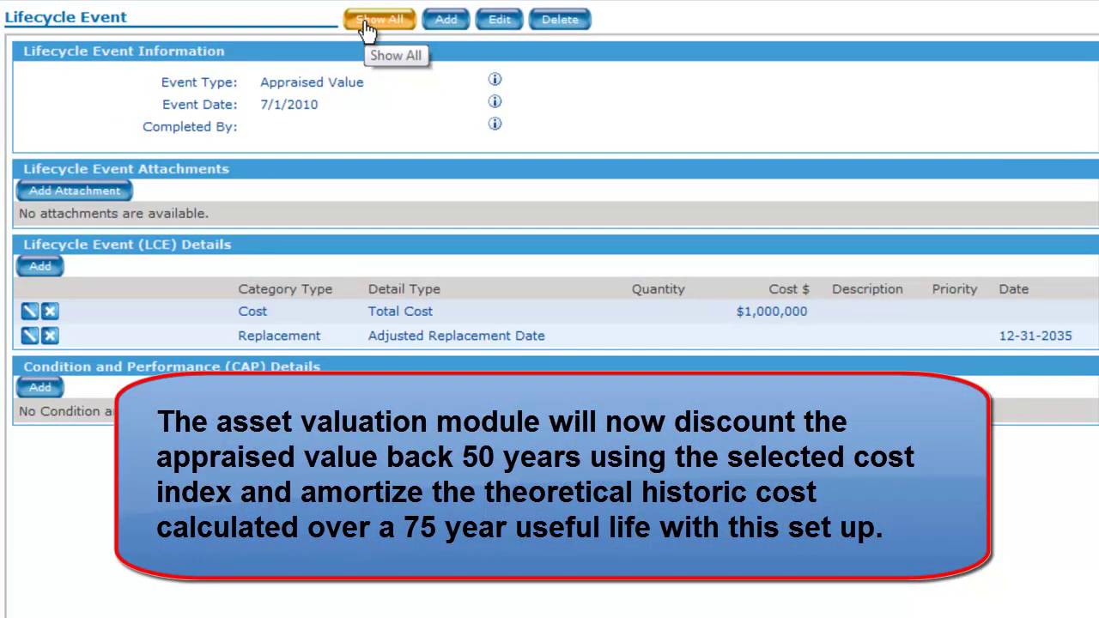